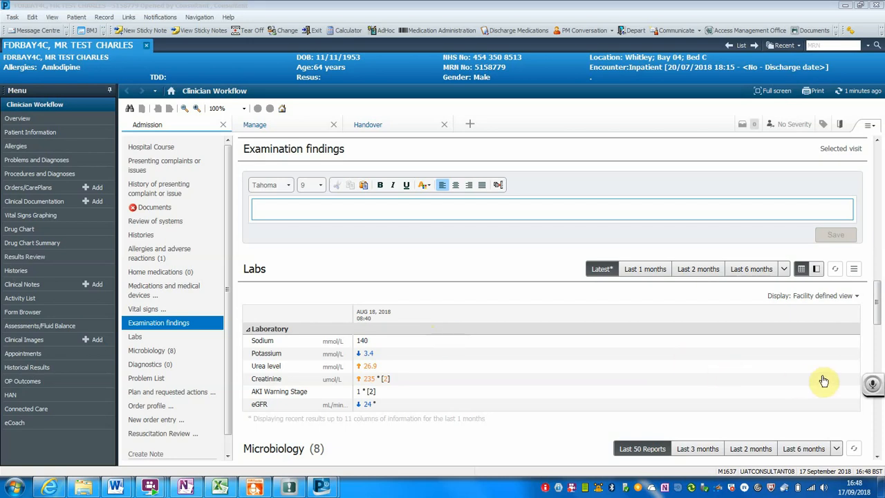
Dictate "Normal clinical examination. Clear chest. Normal heart sounds. Normal abdominal examination" into Examination findings, delete the stray word "exam" and start a new line
mouse_move(879, 380)
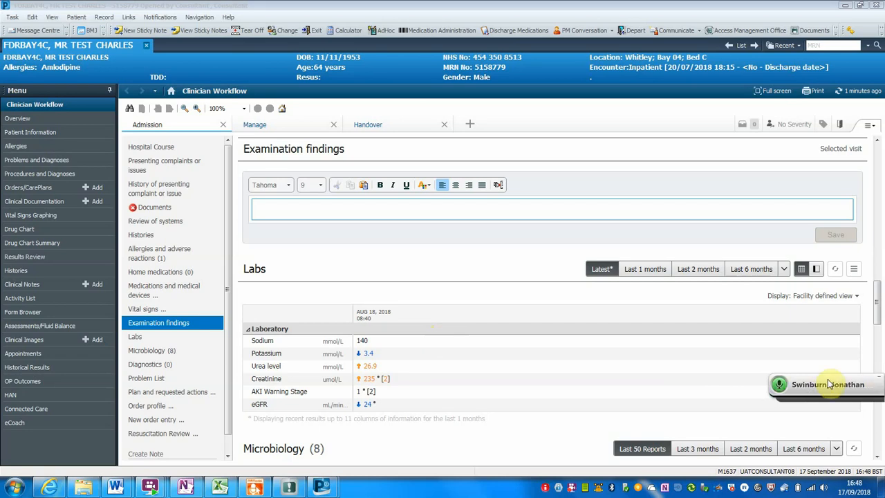
left_click(472, 211)
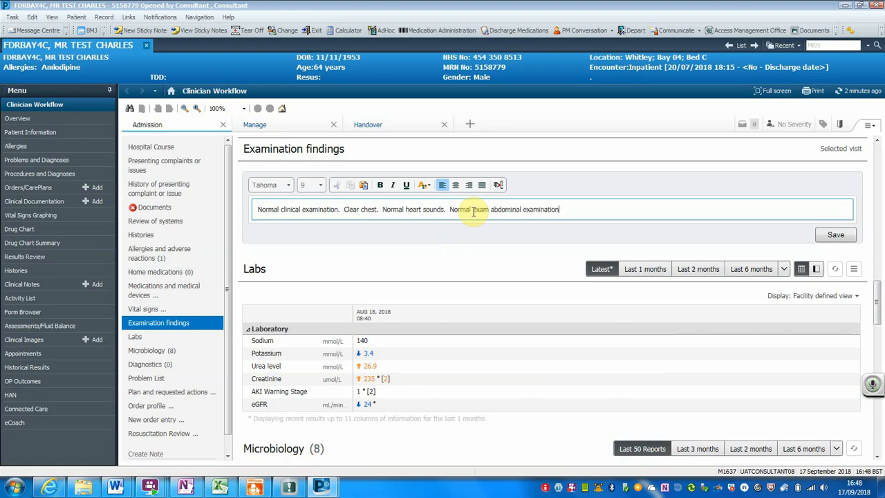
double_click(480, 210)
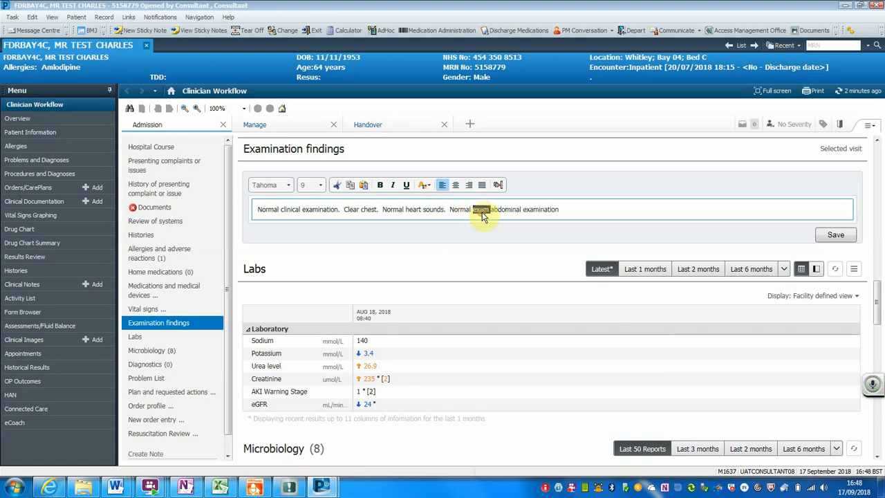
key("Delete")
left_click(541, 210)
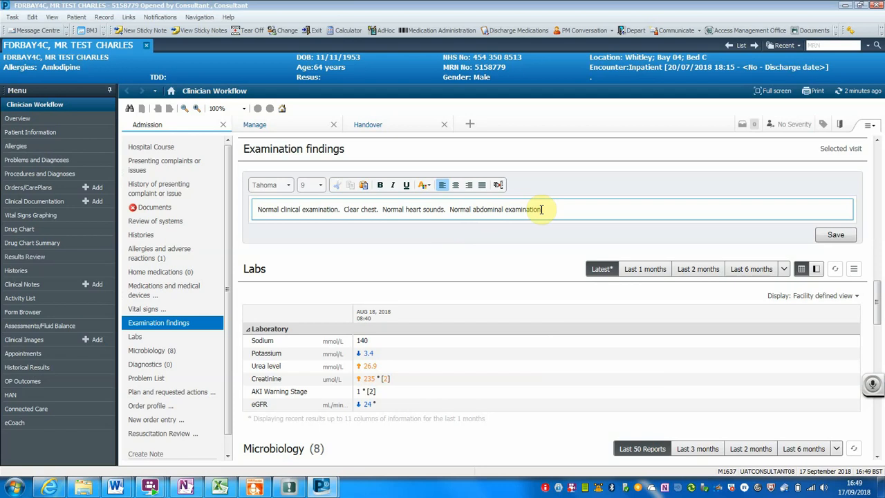
key("Return")
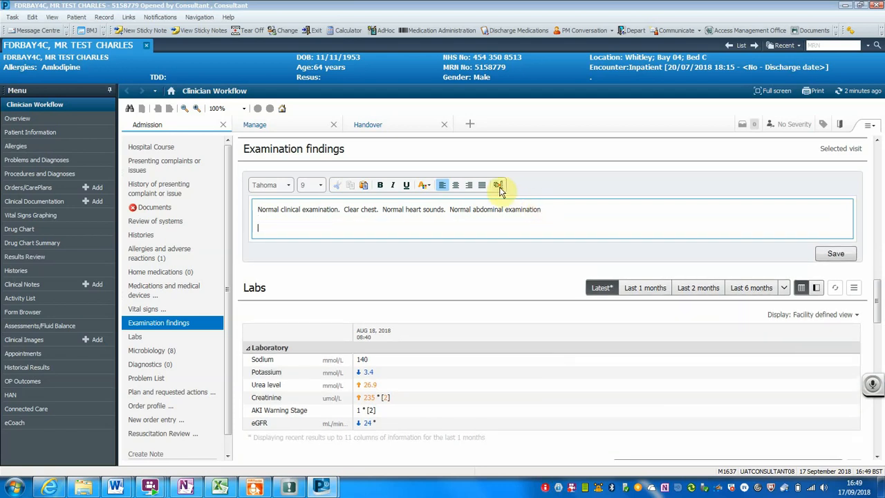
Create and save a personal auto-text phrase with abbreviation #SOB and the text "shortness of breath"
left_click(499, 186)
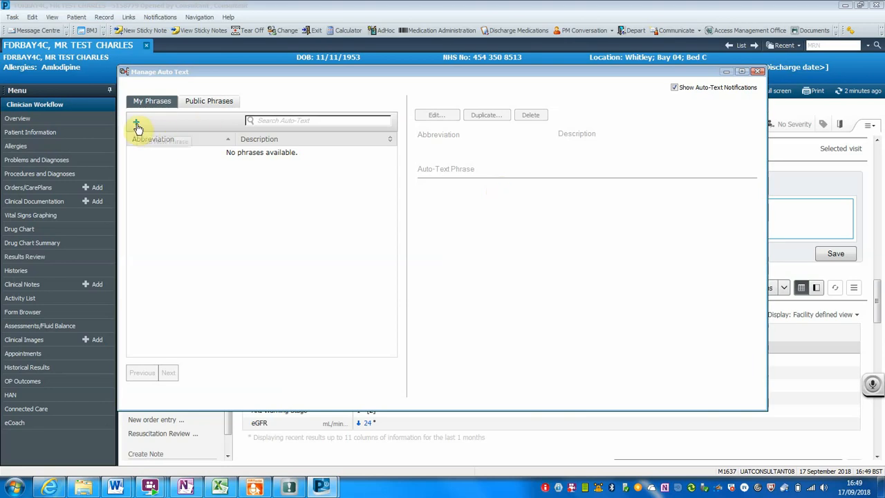
left_click(137, 126)
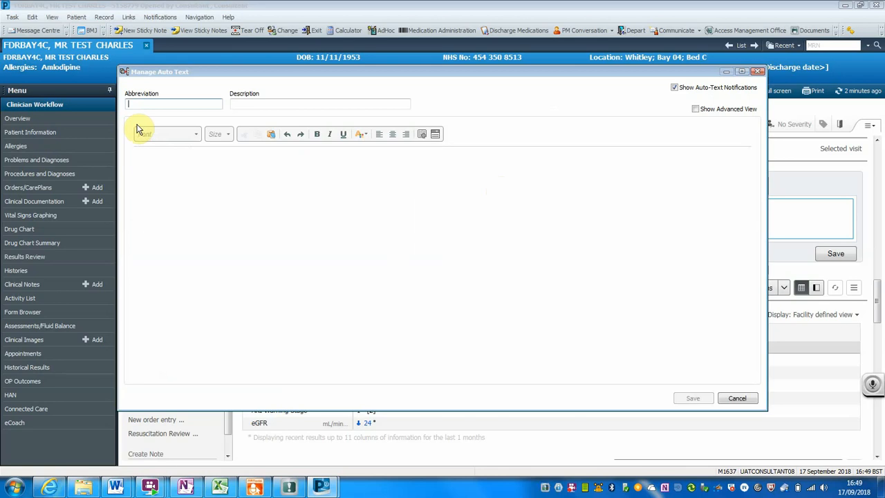
type("#")
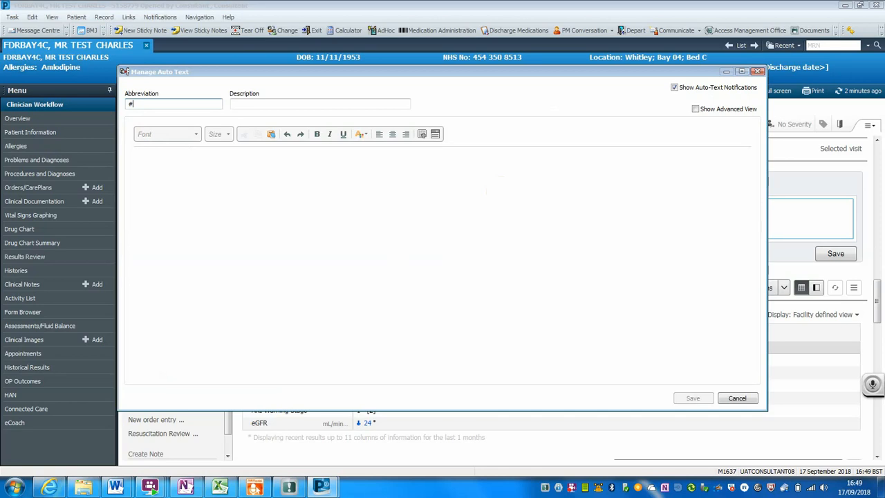
type("SOB")
left_click(176, 173)
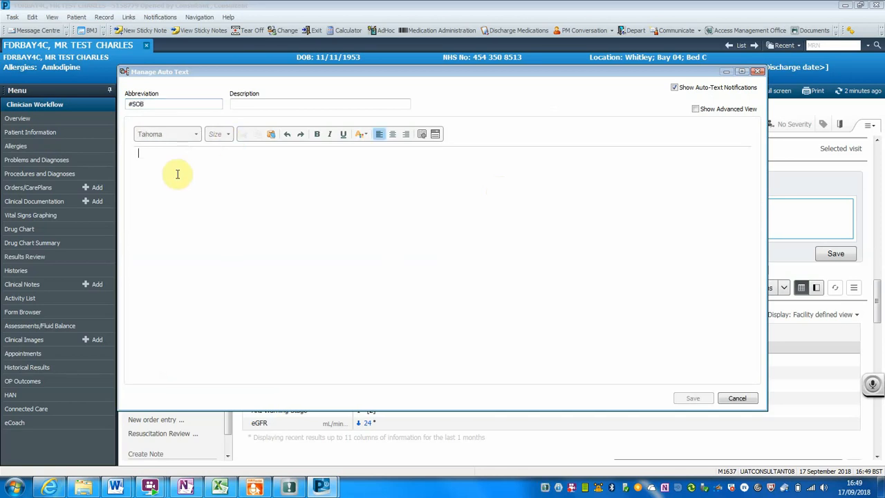
type("shor")
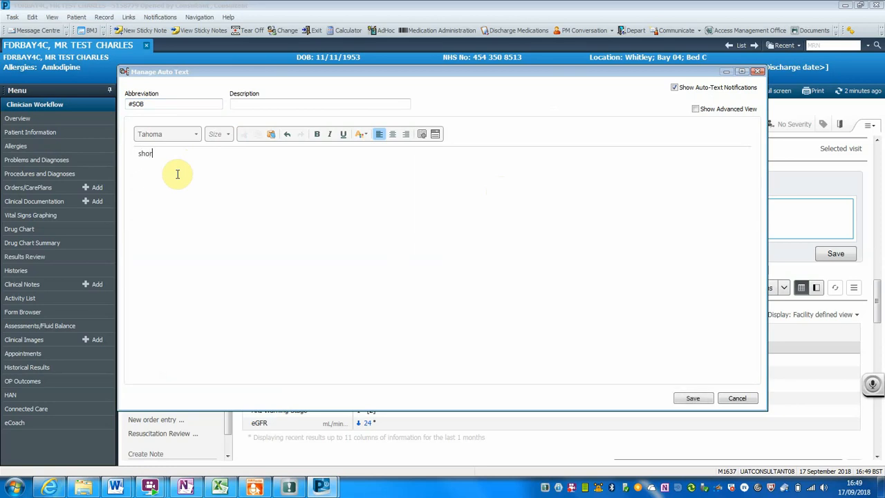
type("tness of breath")
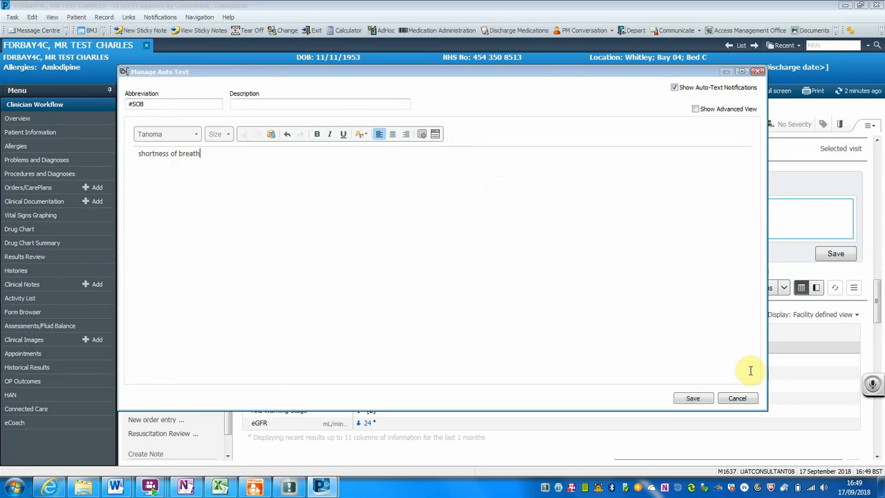
left_click(700, 394)
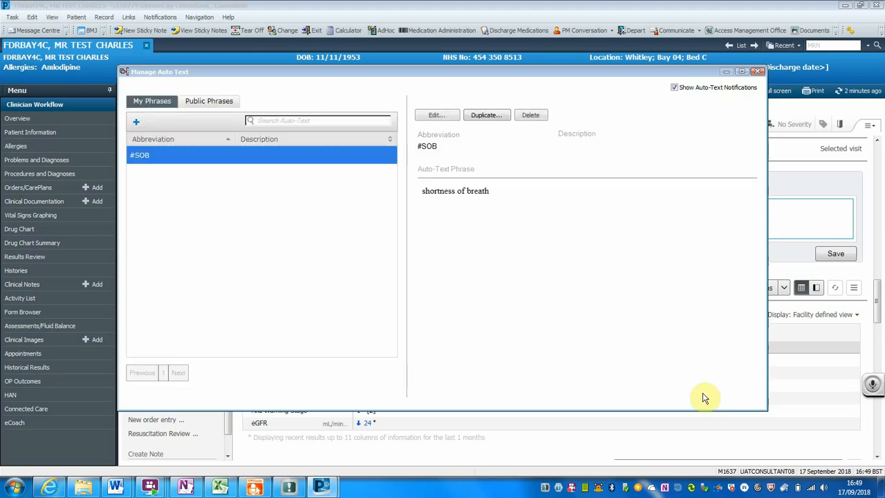
Start a new auto-text phrase #exam with the lines "Normal heart sounds.", "Clear chest" and "Soft non tender abdomen"
left_click(136, 121)
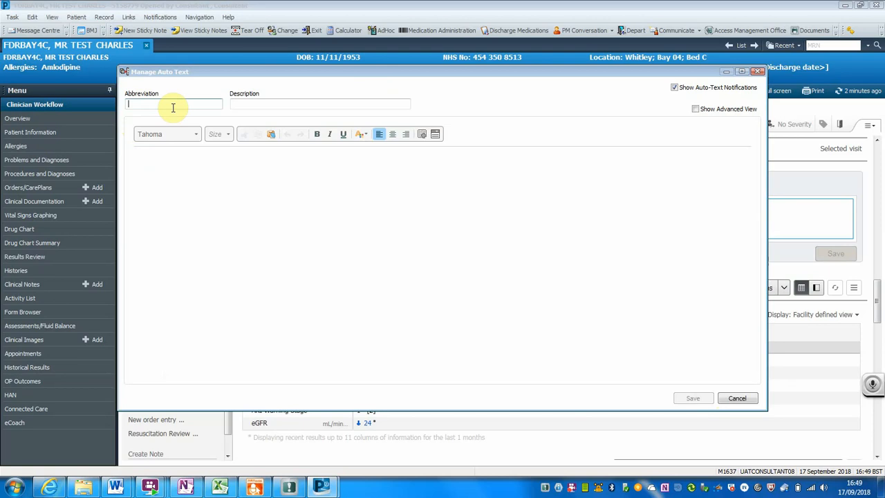
type("#exam")
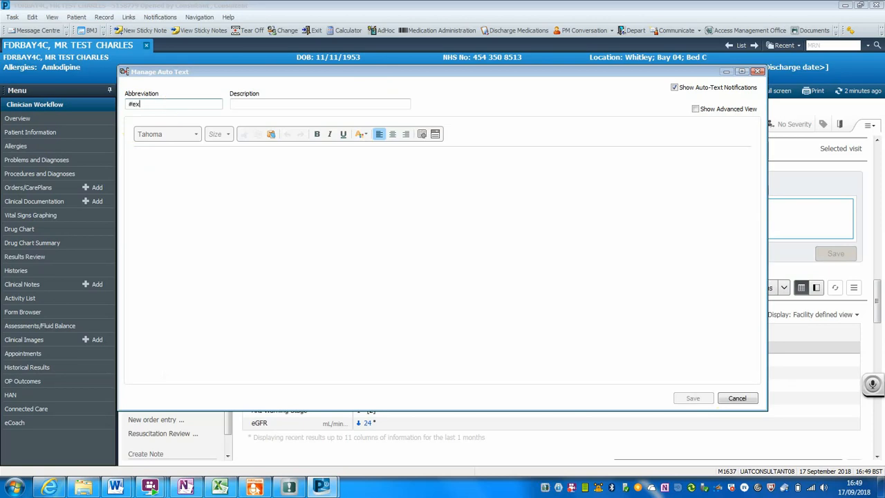
left_click(180, 168)
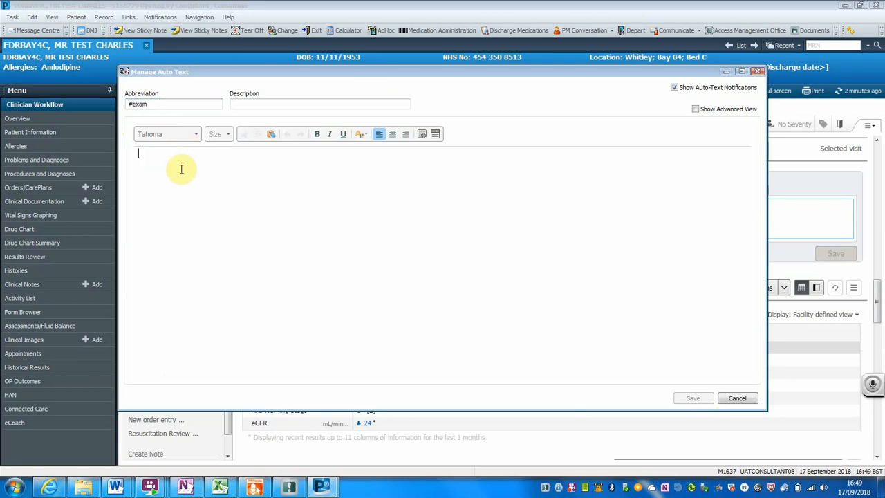
type("Normal ")
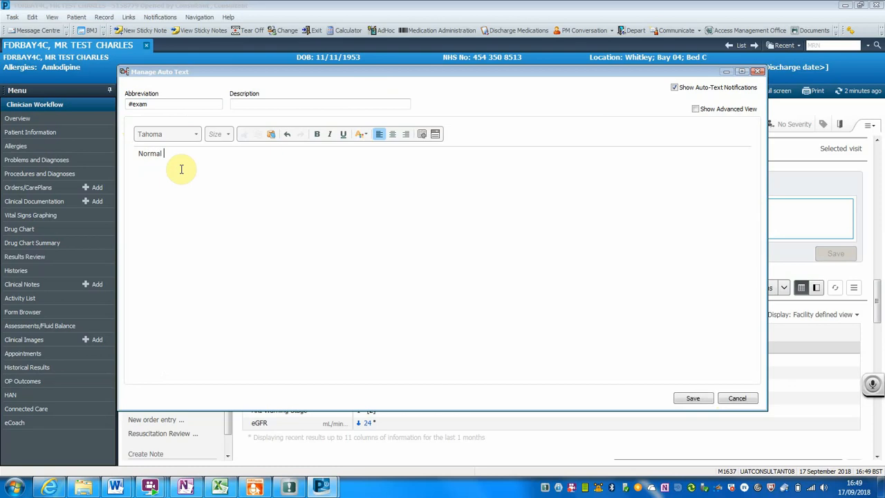
type("heart sounds. Clear chest Soft")
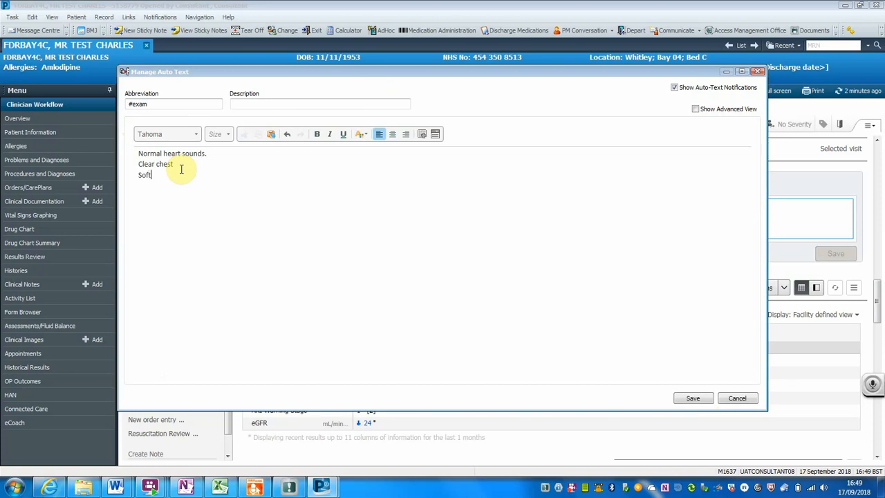
type(" non tender abdomen")
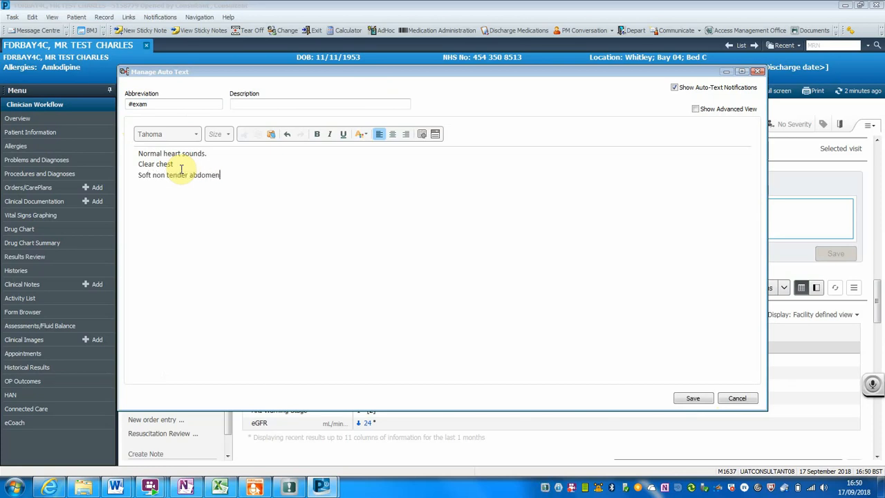
Add the lines "No peripheral oedema" and "All pulses present" to the #exam phrase, save it and close the auto-text manager
key("Return")
type("No perioph")
key("BackSpace")
key("BackSpace")
key("BackSpace")
key("BackSpace")
type("pheral oe")
type("dema A")
type("ll pulses ")
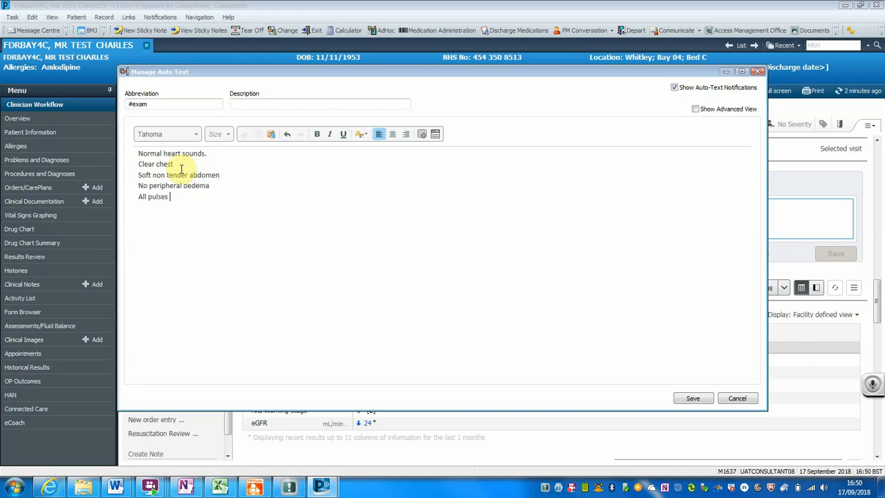
type("present")
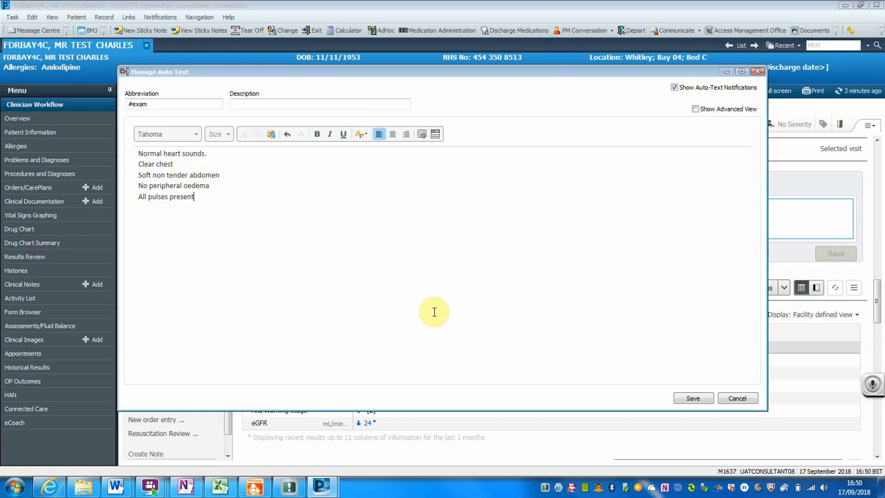
left_click(692, 399)
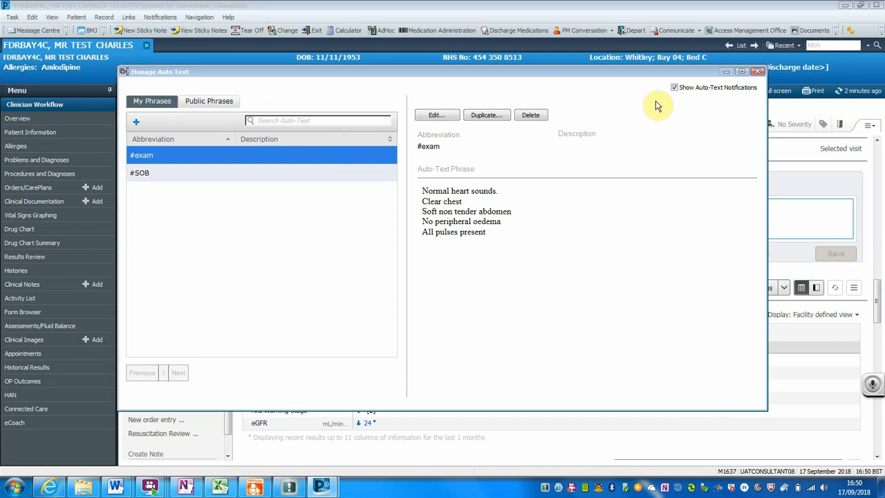
left_click(758, 73)
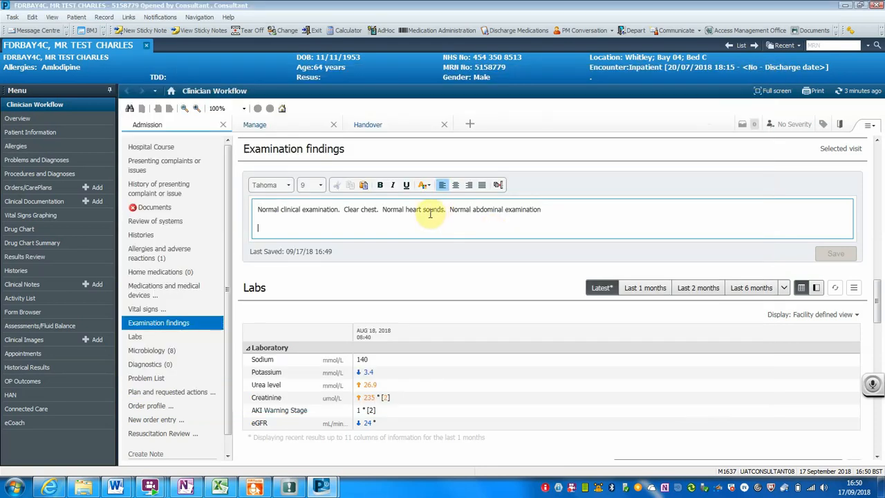
Enter the filler text "sjfksajfas;j" in Examination findings, followed by the #SOB and #exam auto-text phrases and blank lines
type("sjfksajfas;j")
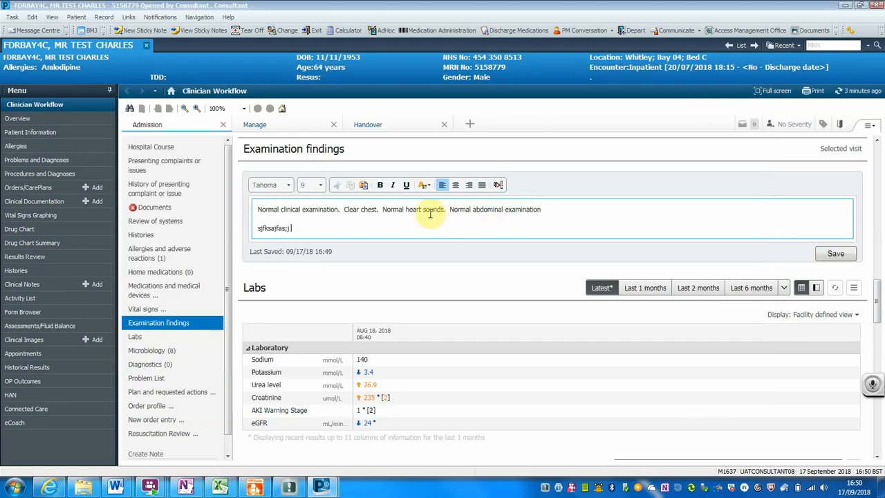
type(" #s")
key("BackSpace")
key("Return")
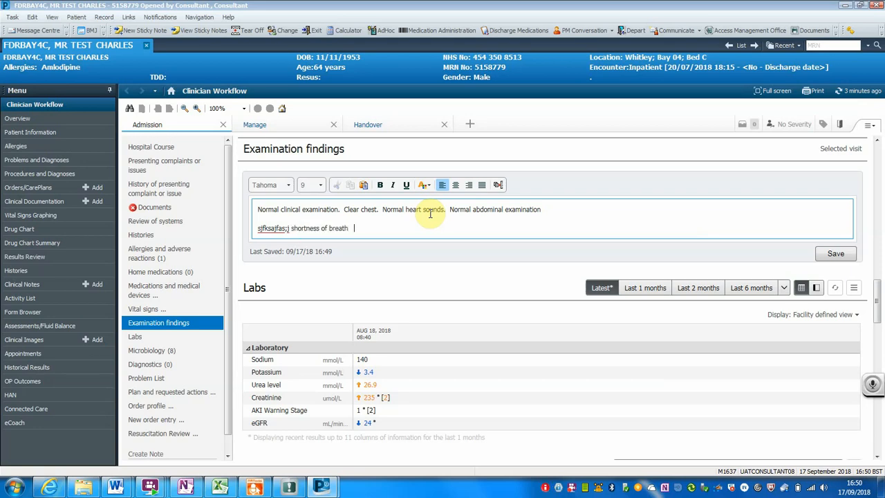
type("#ex")
key("Return")
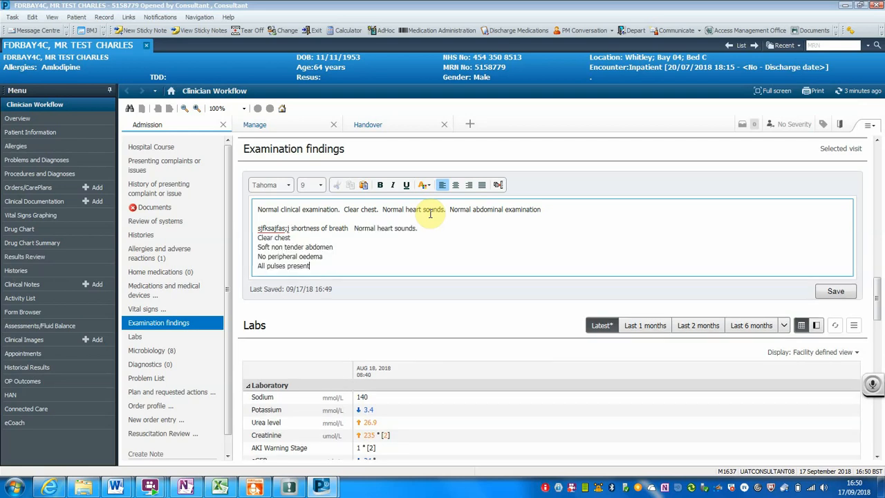
key("Return")
key("Return")
key("Return")
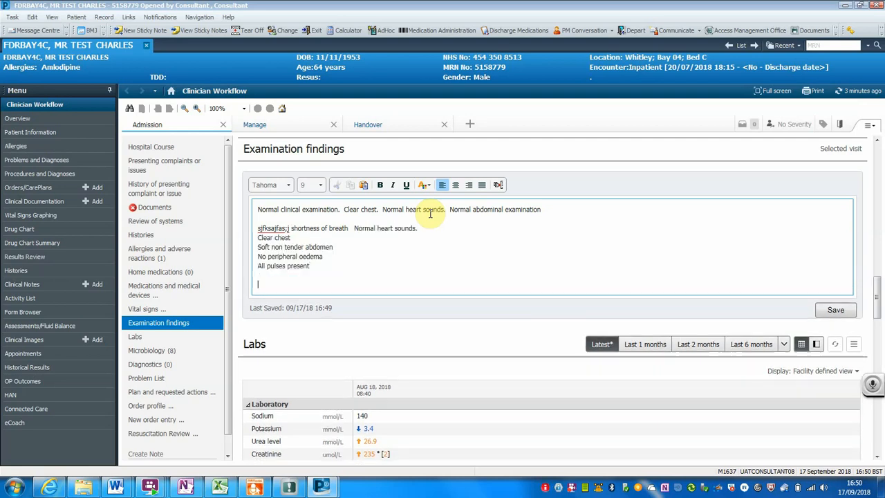
Start a new personal auto-text phrase with abbreviation #abd and the text "abdomen"
left_click(499, 184)
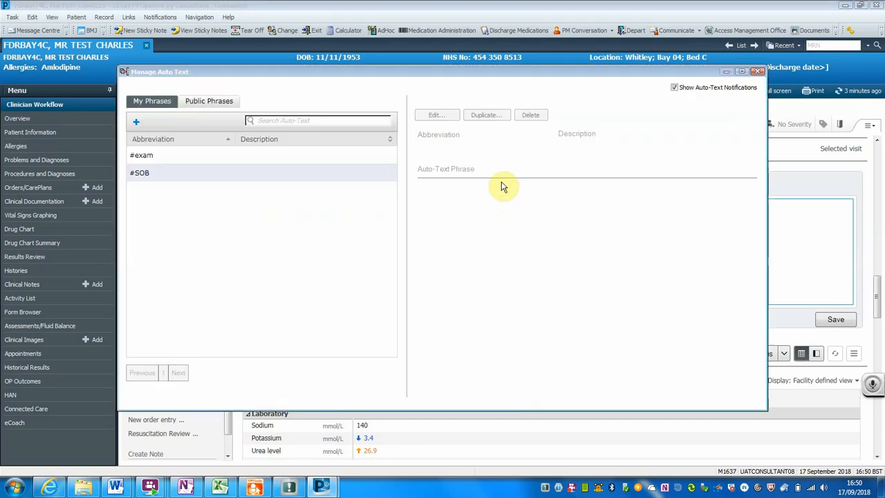
left_click(136, 123)
left_click(159, 103)
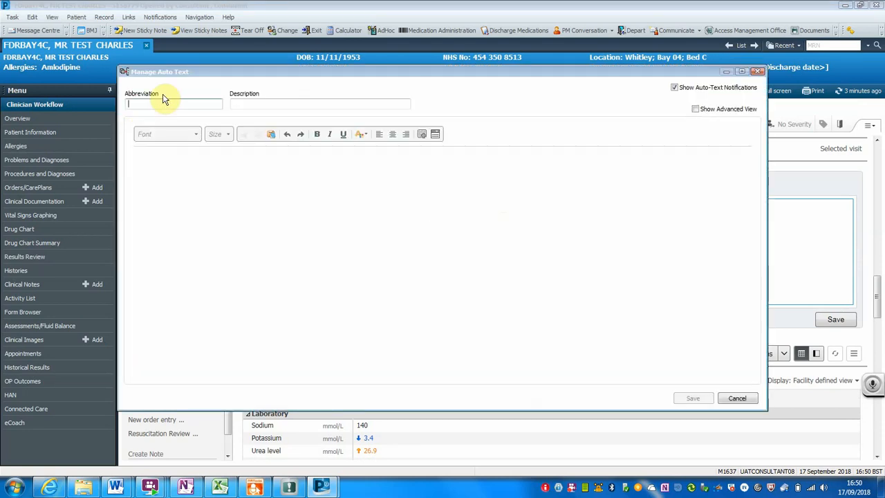
type("#abd")
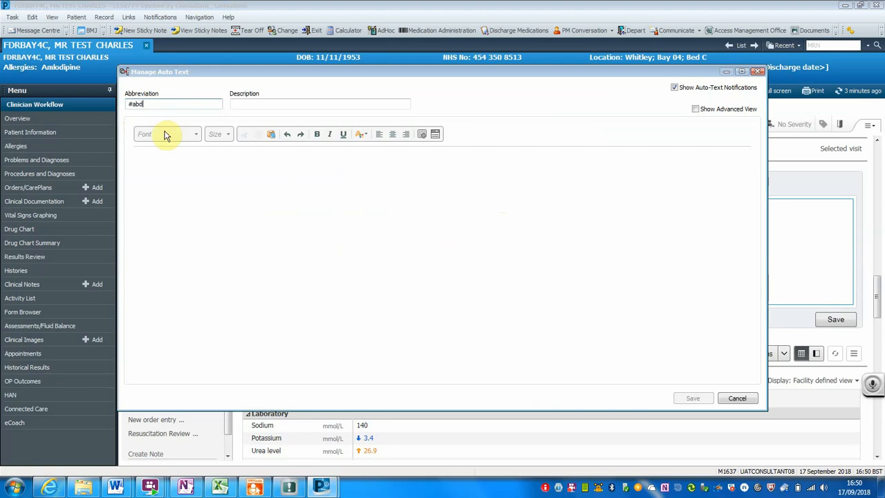
left_click(159, 154)
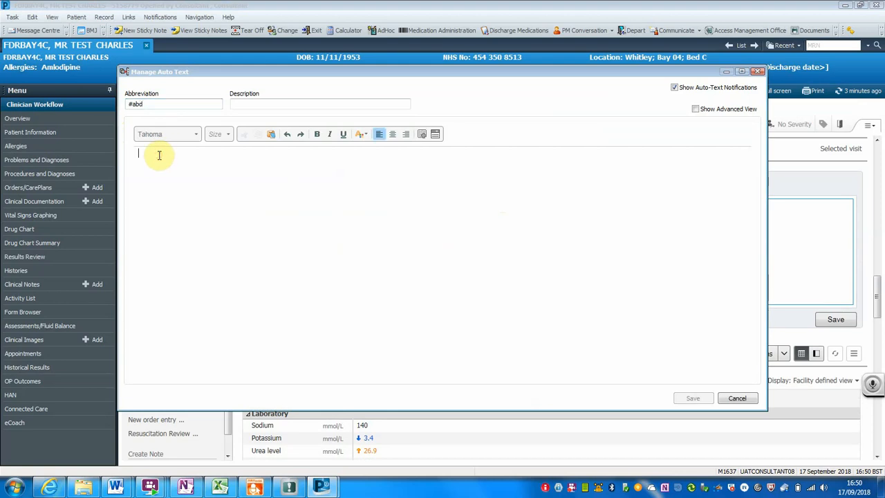
type("abdomen")
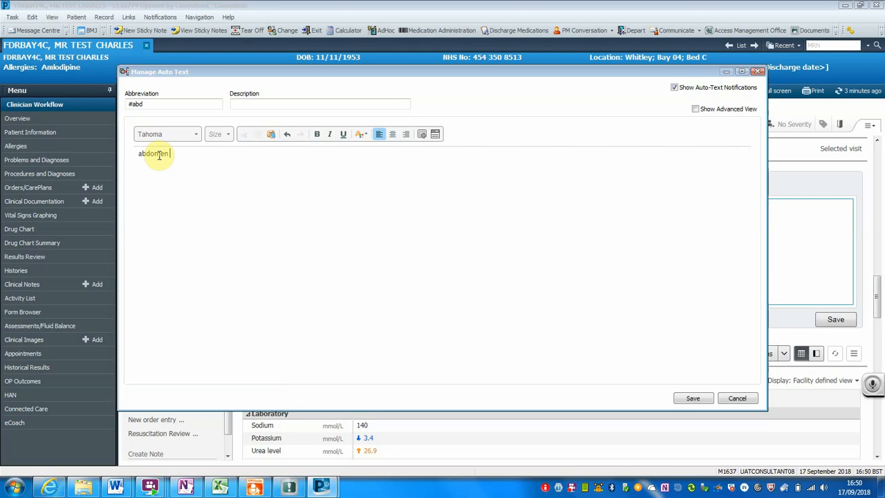
Start a drop list after "abdomen" in the #abd phrase with the items "soft and non tender" and "pain right iliac fossa"
left_click(436, 134)
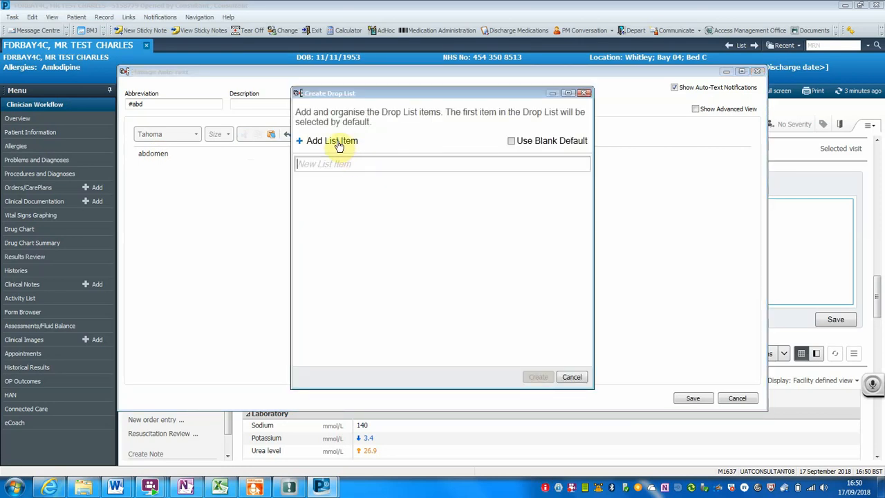
type("soft and non ")
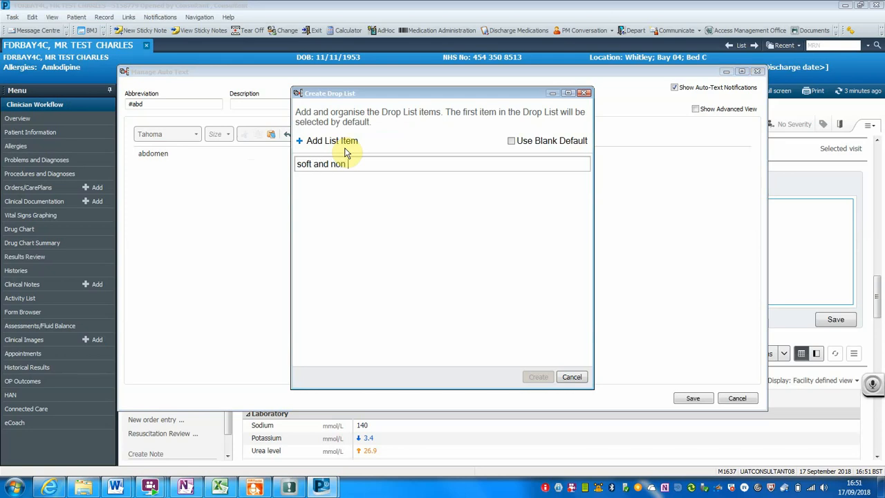
type("tender")
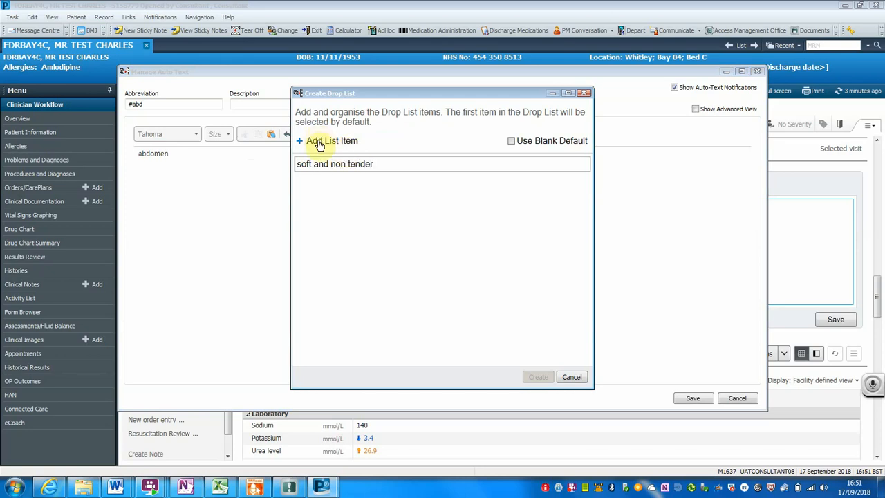
left_click(318, 143)
type("pain ")
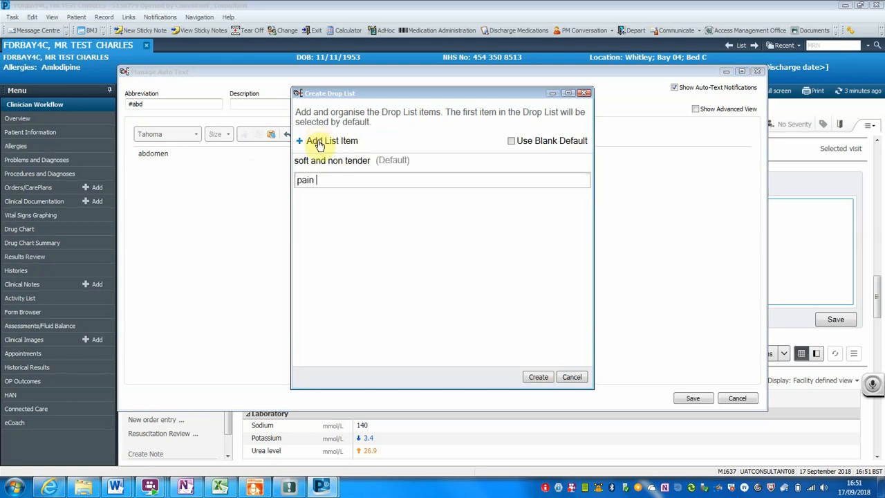
type("right iliac fossa")
key("Return")
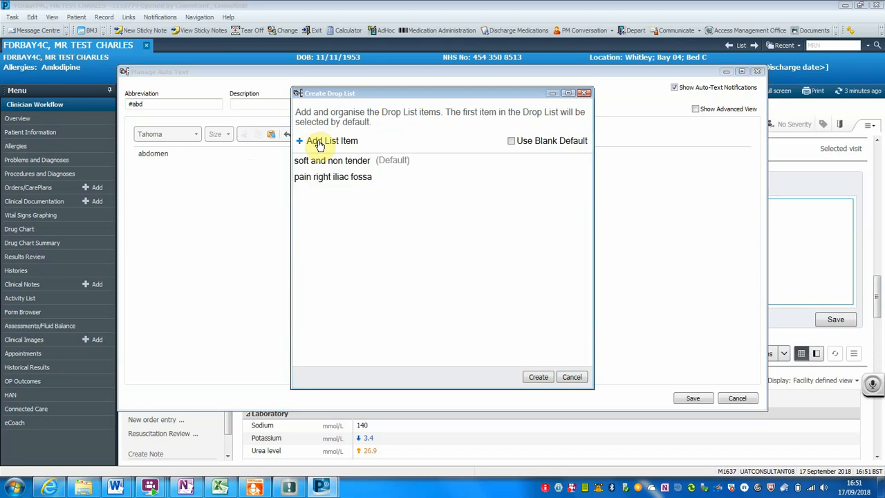
Add the item "generalised guarding and rigidity" to the abdomen drop list and create the list
left_click(319, 142)
type("gen")
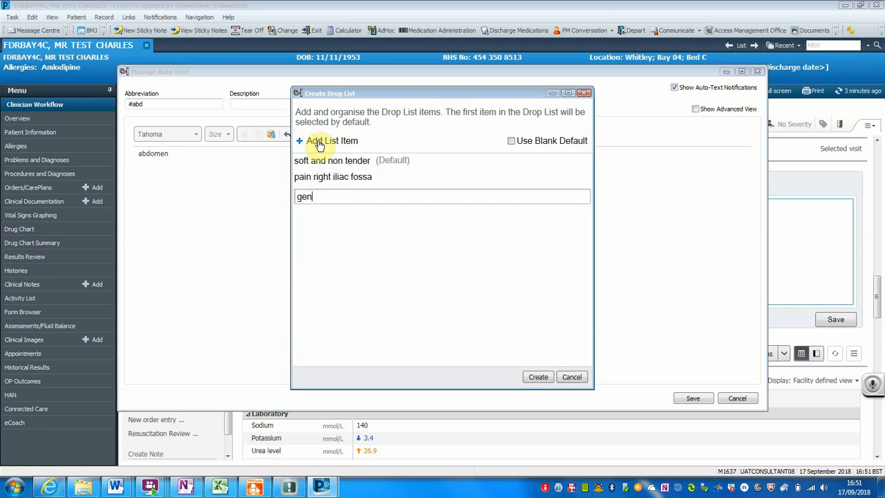
type("eralised ")
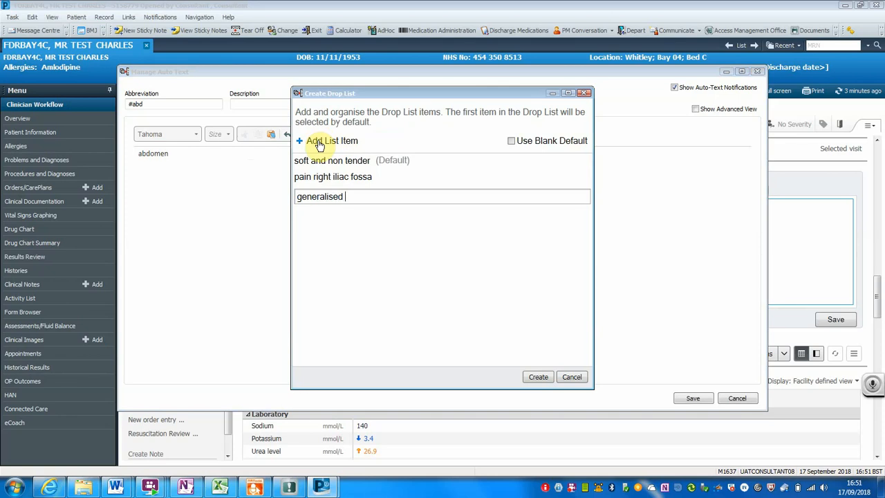
type("guarding ")
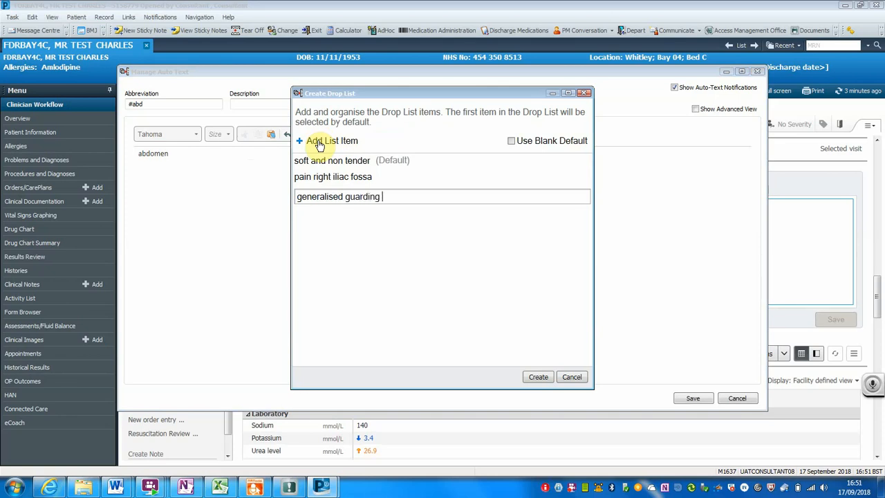
type("and rigidity")
key("Return")
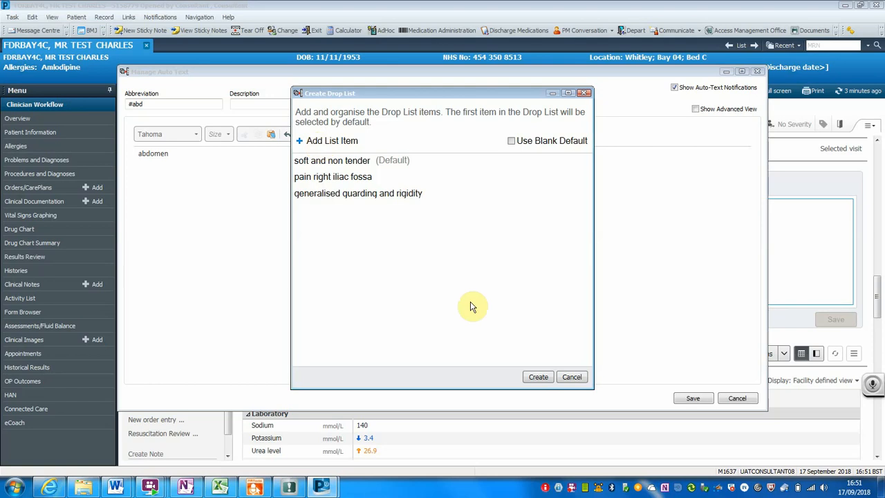
left_click(540, 376)
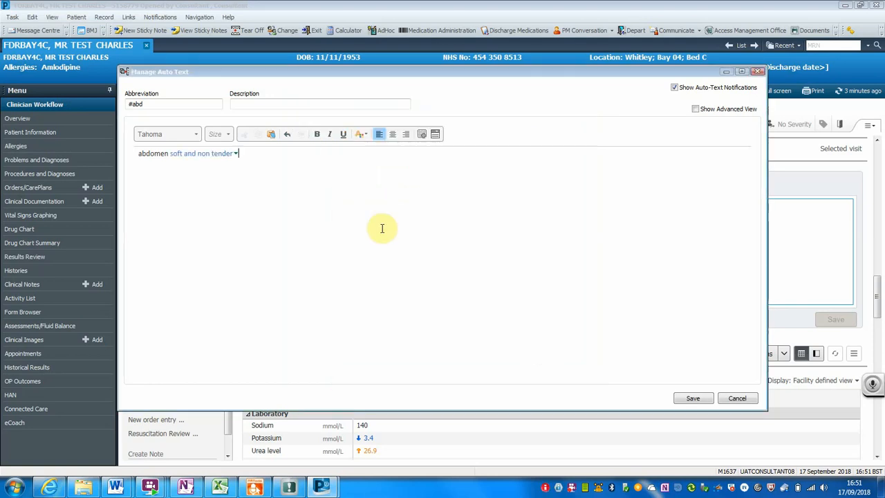
Add a new line "scars" to the phrase and start its drop list with the items "none" and "appendicectomy"
key("Return")
type("scars")
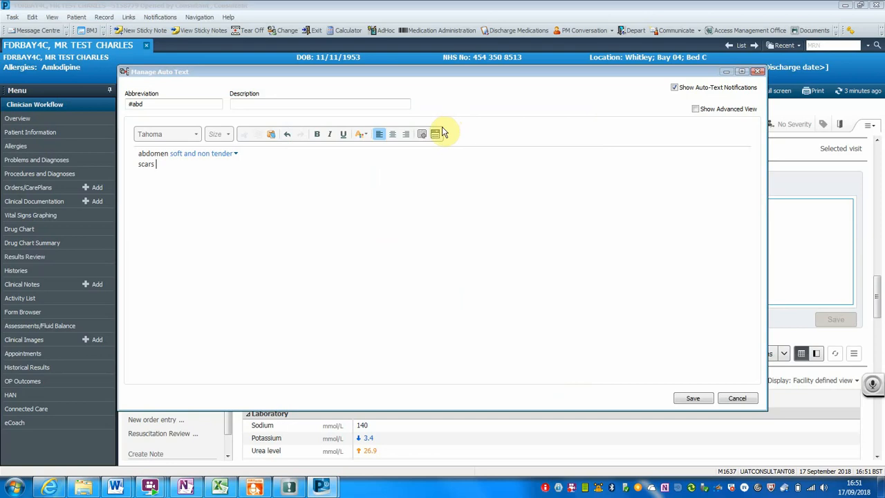
type("none")
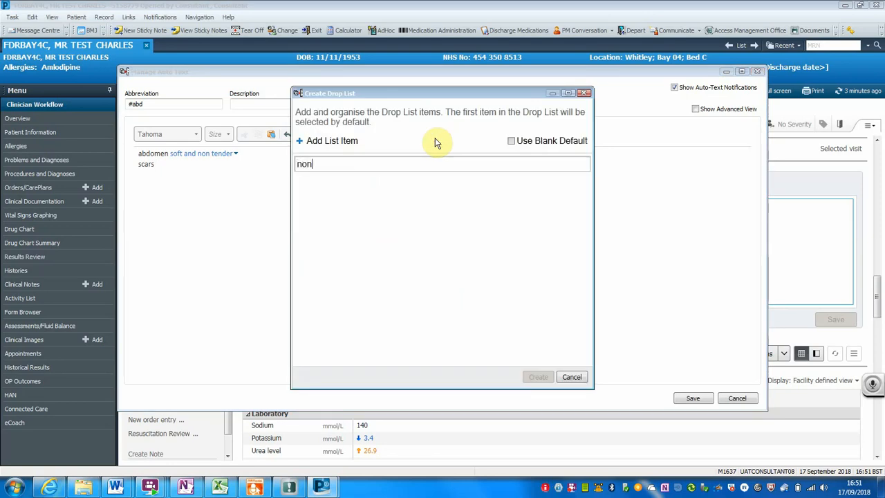
key("Return")
left_click(337, 141)
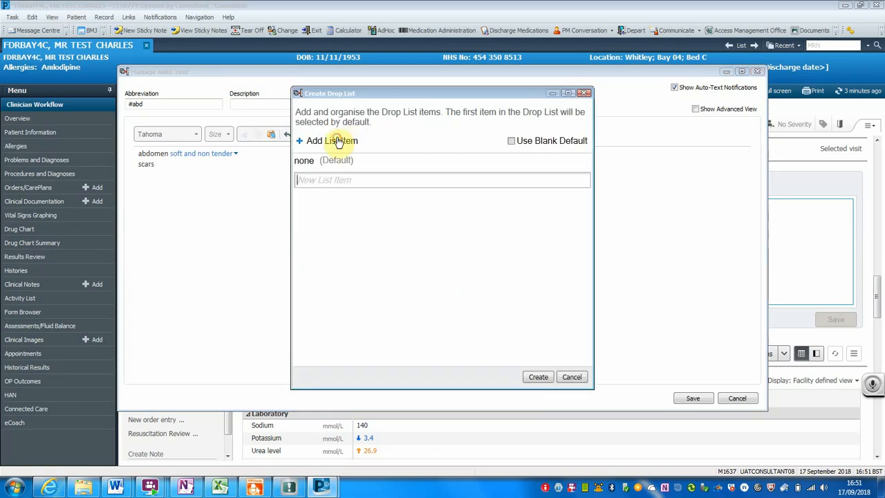
type("append")
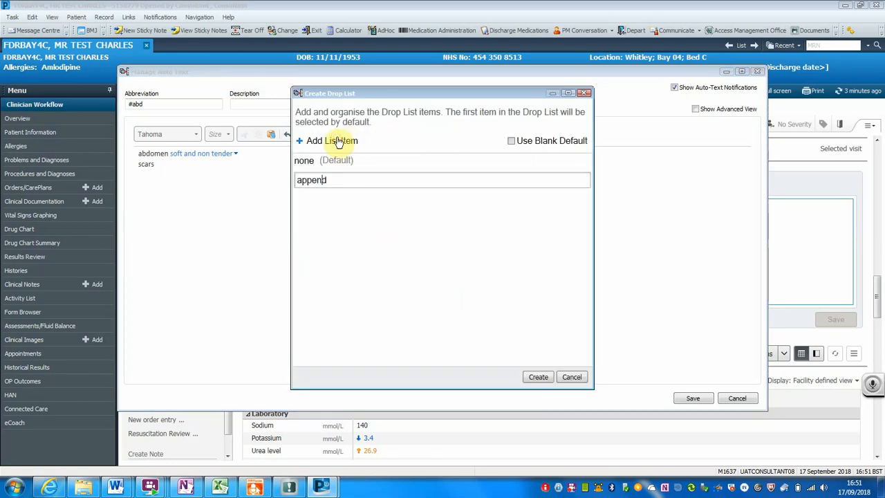
type("icectomy")
Complete the scars drop list with the item "midline laparotomy", save the #abd phrase and close the auto-text manager
left_click(307, 141)
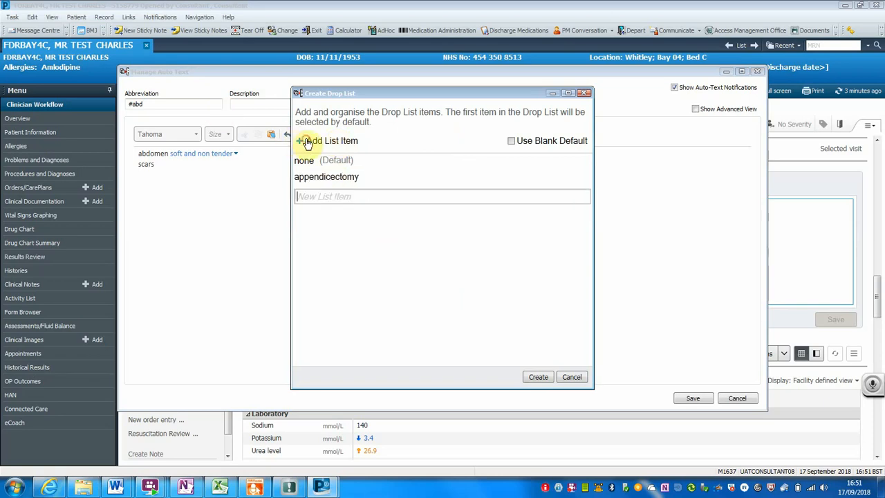
type("midli")
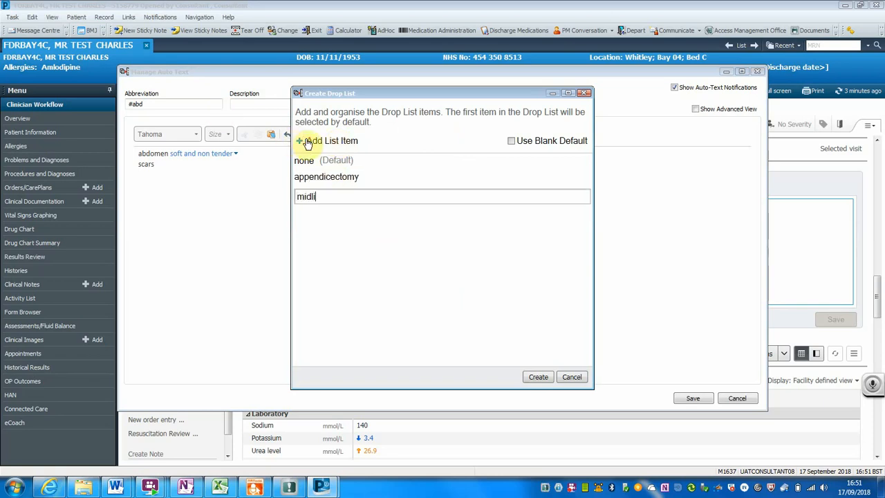
type("ne laparoto")
key("BackSpace")
key("BackSpace")
type("otomy")
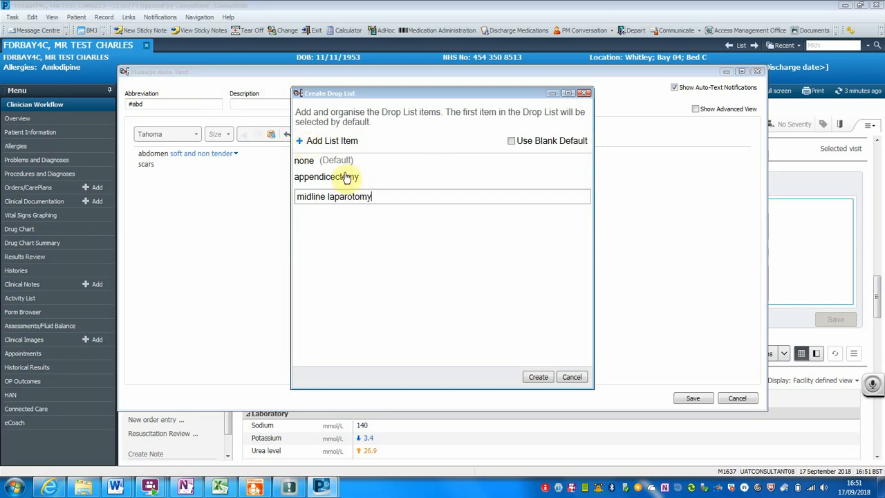
left_click(538, 377)
left_click(684, 398)
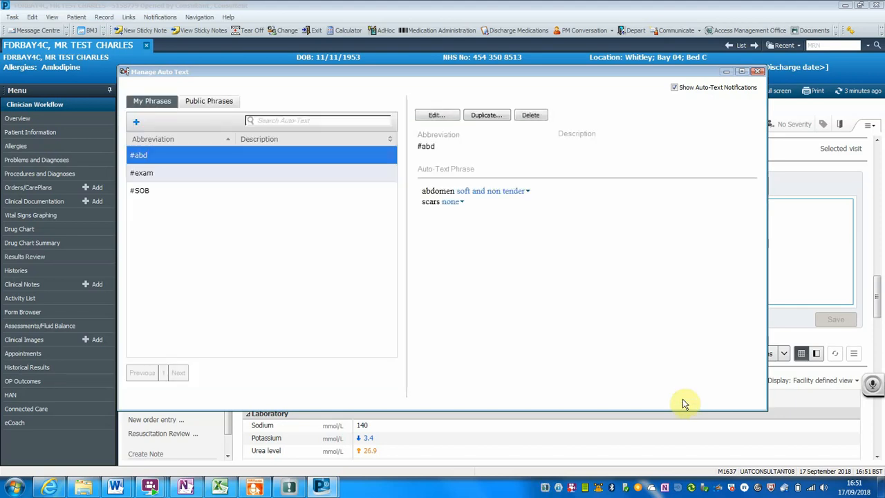
left_click(758, 72)
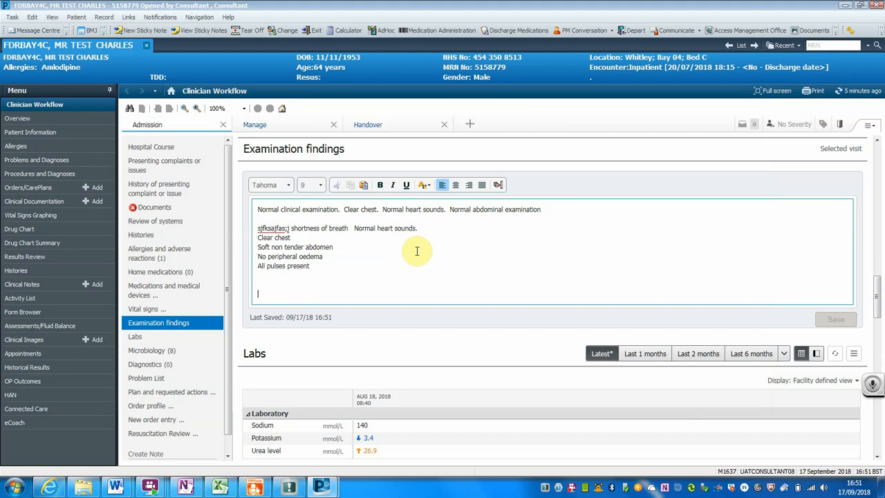
Insert the #abd phrase in Examination findings, choosing "pain right iliac fossa" for abdomen and "appendicectomy" for scars
type("#a")
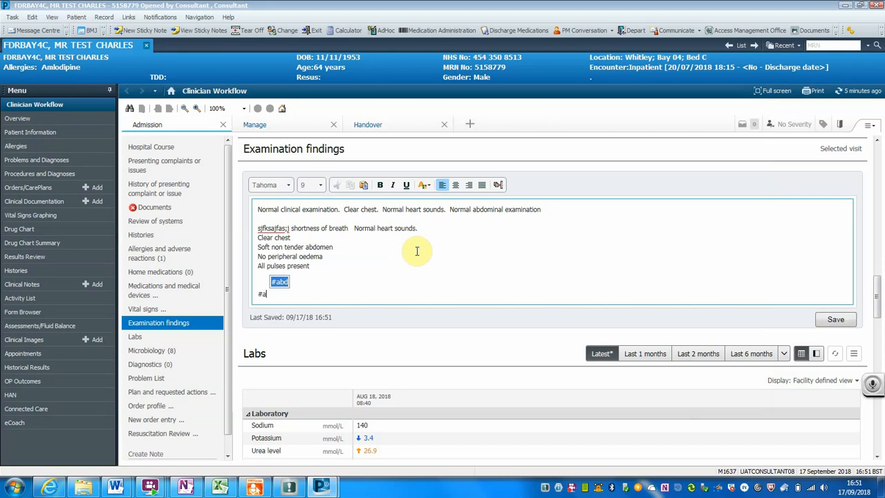
key("Return")
left_click(343, 295)
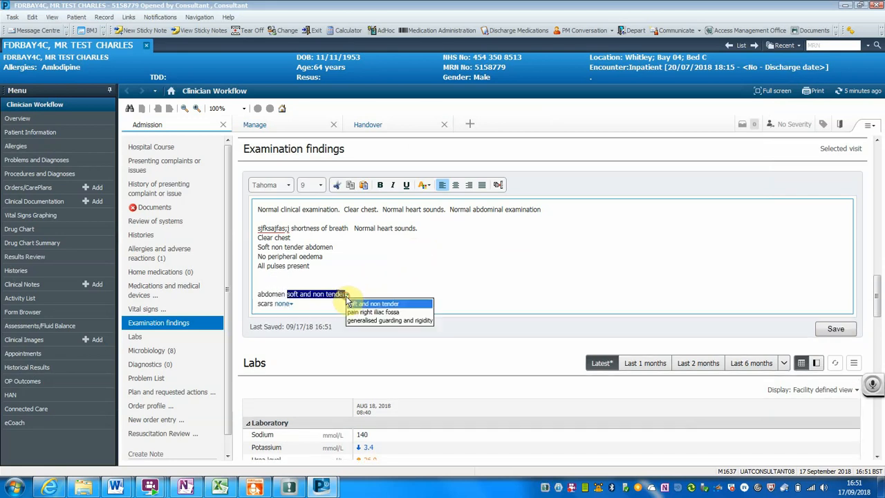
left_click(366, 312)
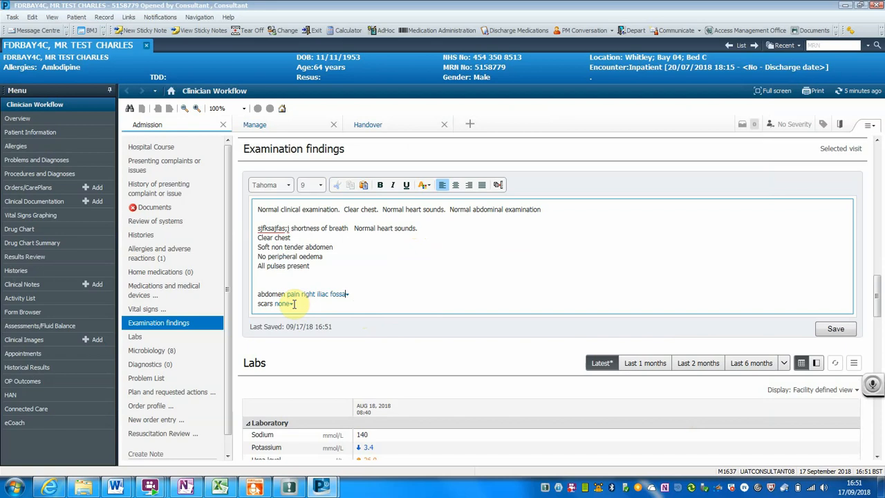
left_click(287, 304)
left_click(299, 320)
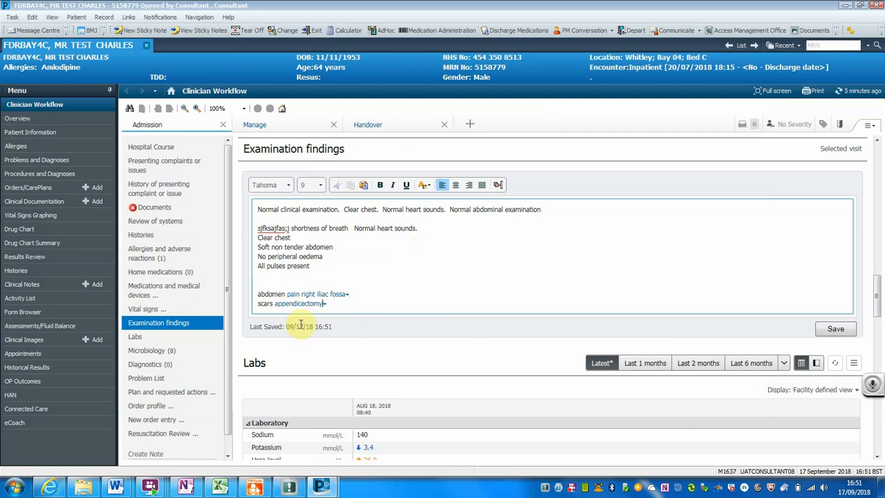